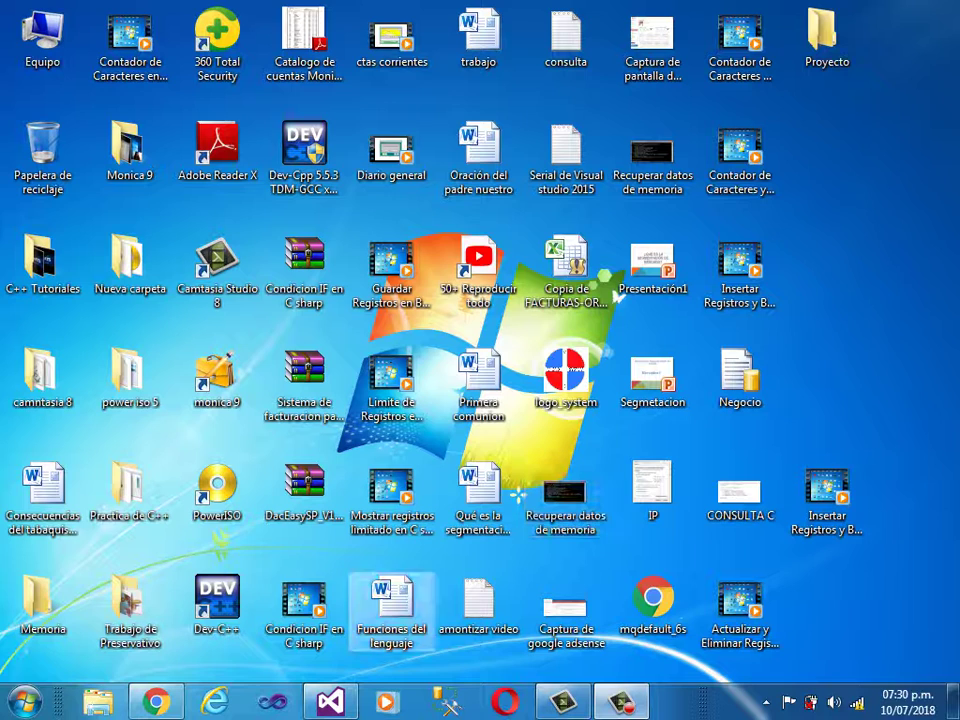
Switch to Visual Studio and open the properties of the FrmNegocio project
{"action": "left_click", "coordinate": [330, 702]}
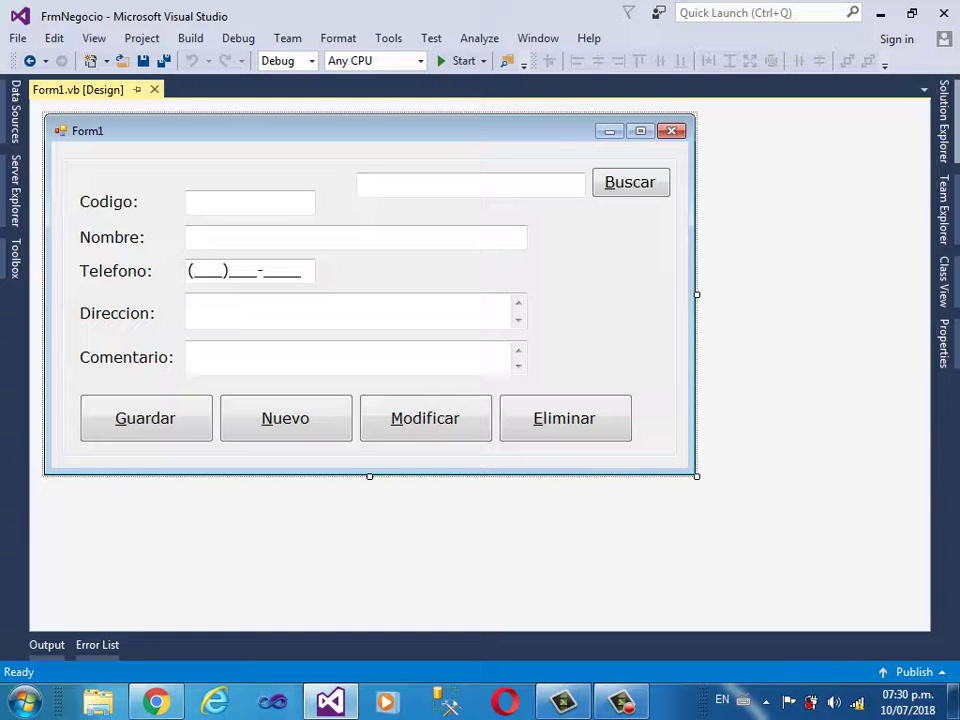
{"action": "left_click", "coordinate": [944, 122]}
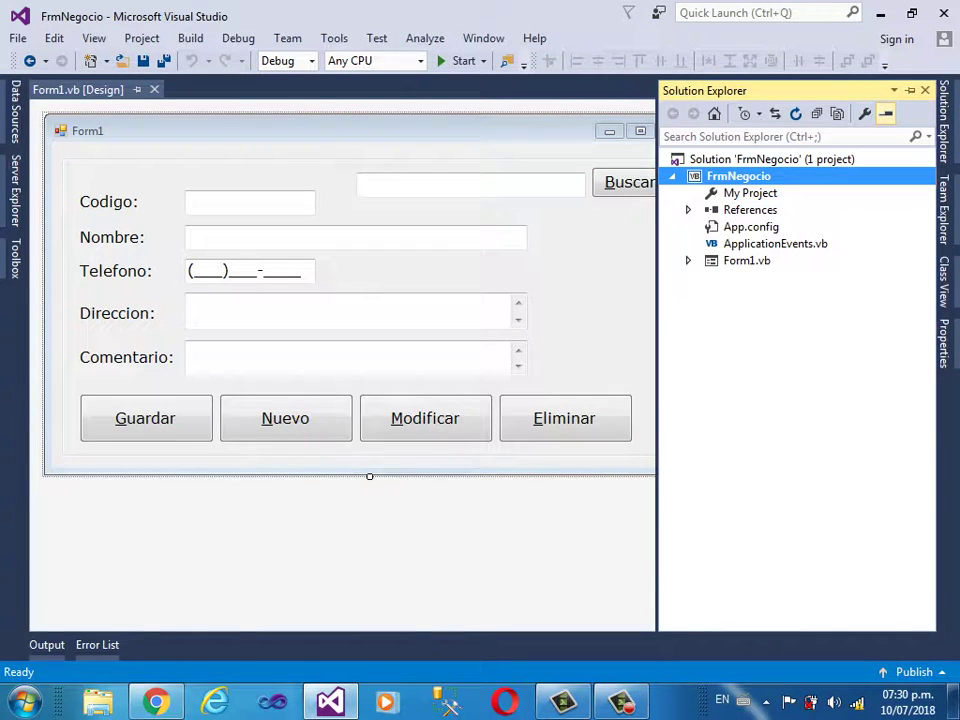
{"action": "key", "text": "shift+F10"}
{"action": "key", "text": "Down"}
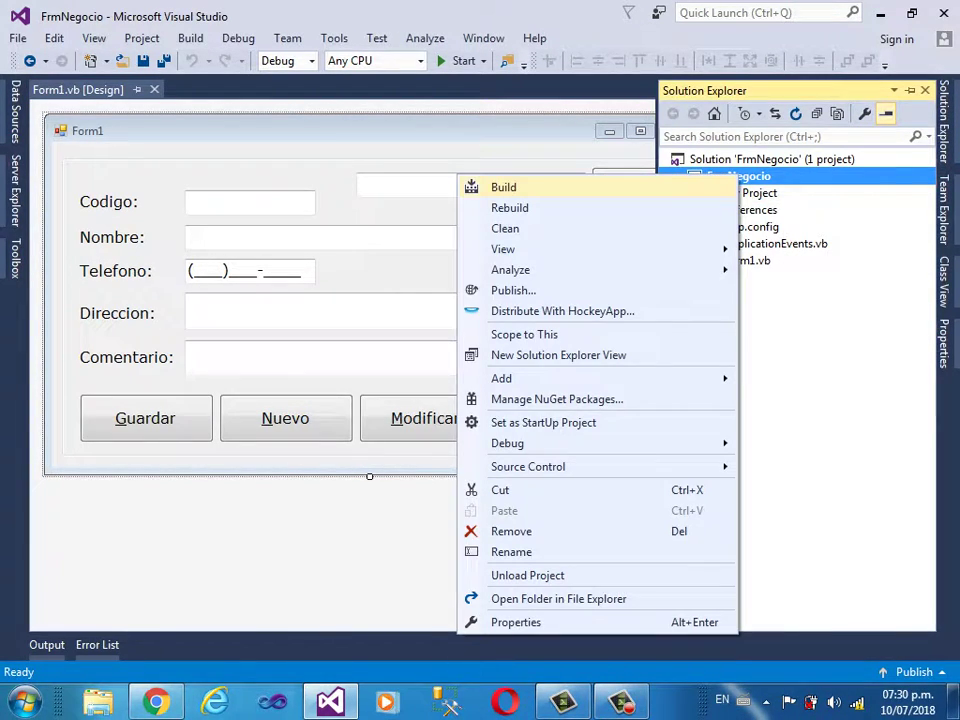
{"action": "key", "text": "Down"}
{"action": "key", "text": "Down"}
{"action": "key", "text": "Down"}
{"action": "key", "text": "Down"}
{"action": "key", "text": "Down"}
{"action": "key", "text": "Down"}
{"action": "key", "text": "Down"}
{"action": "key", "text": "Down"}
{"action": "key", "text": "Down"}
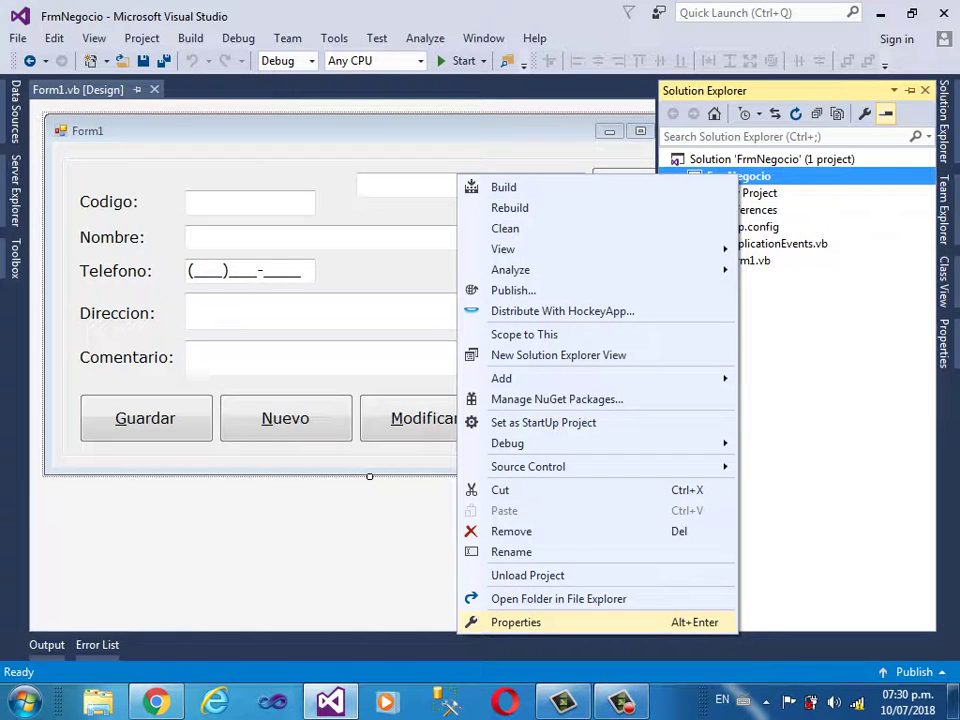
{"action": "key", "text": "Return"}
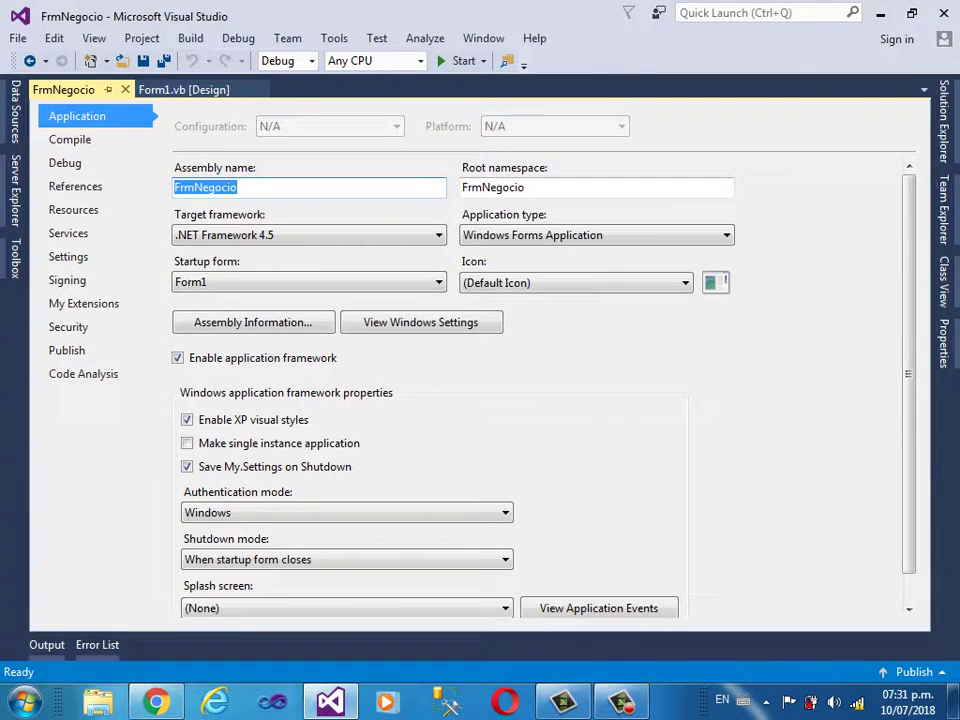
Review the icon choices for the application and keep the default icon
{"action": "left_click", "coordinate": [684, 283]}
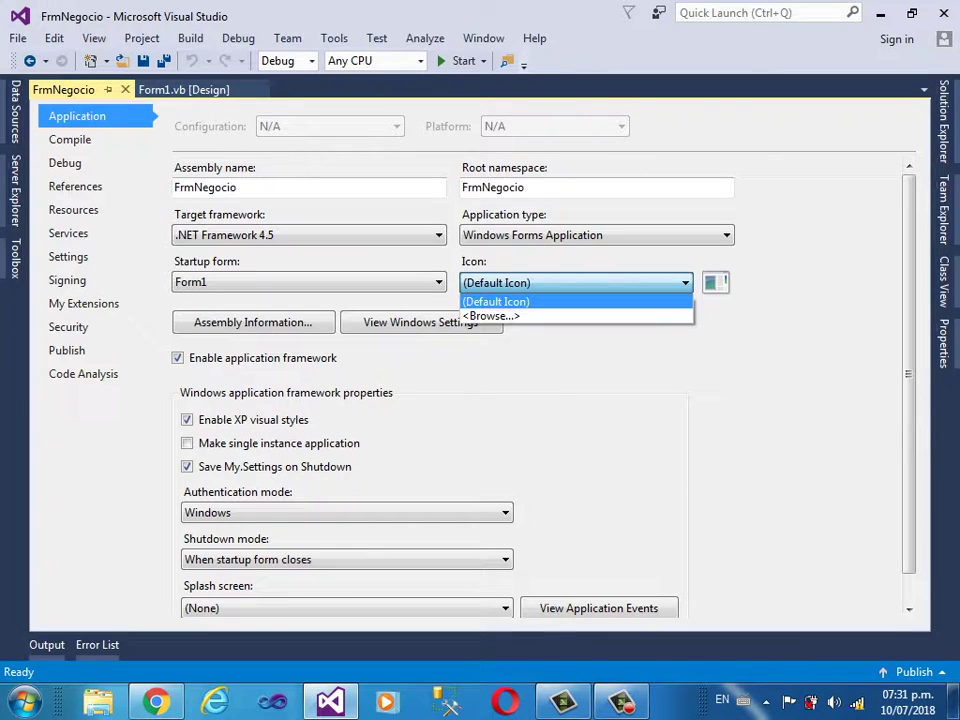
{"action": "left_click", "coordinate": [540, 302]}
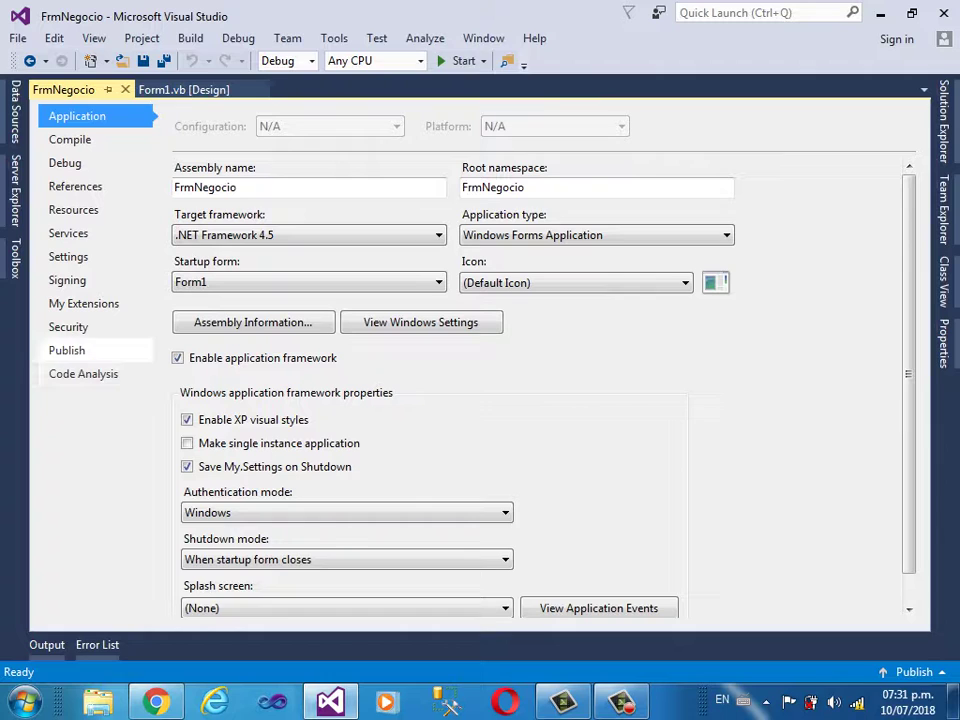
{"action": "left_click", "coordinate": [67, 350]}
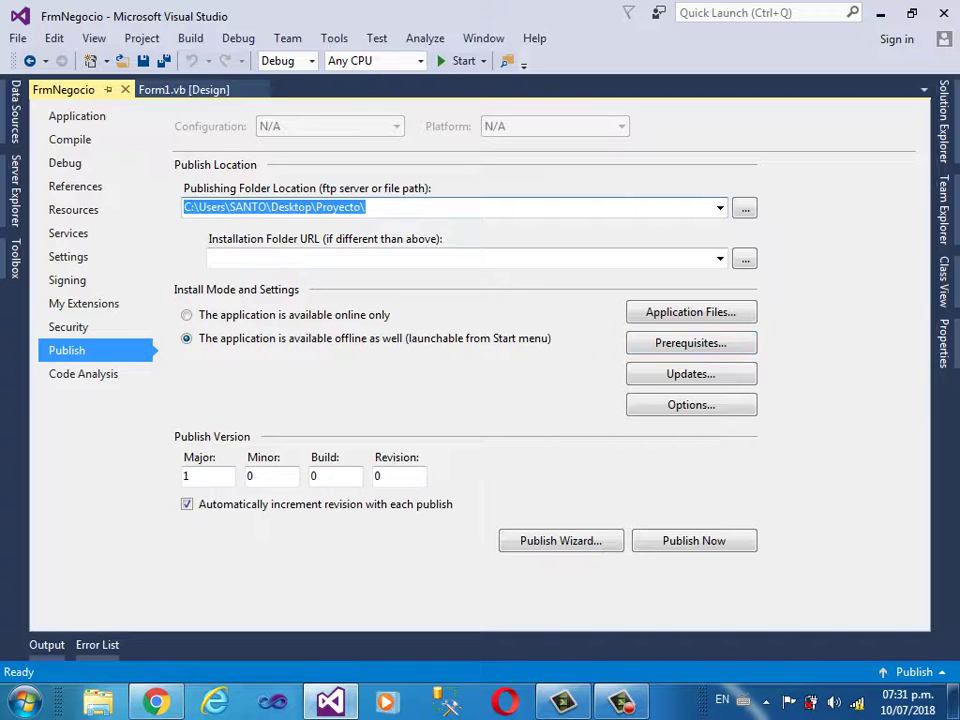
{"action": "left_click", "coordinate": [691, 343]}
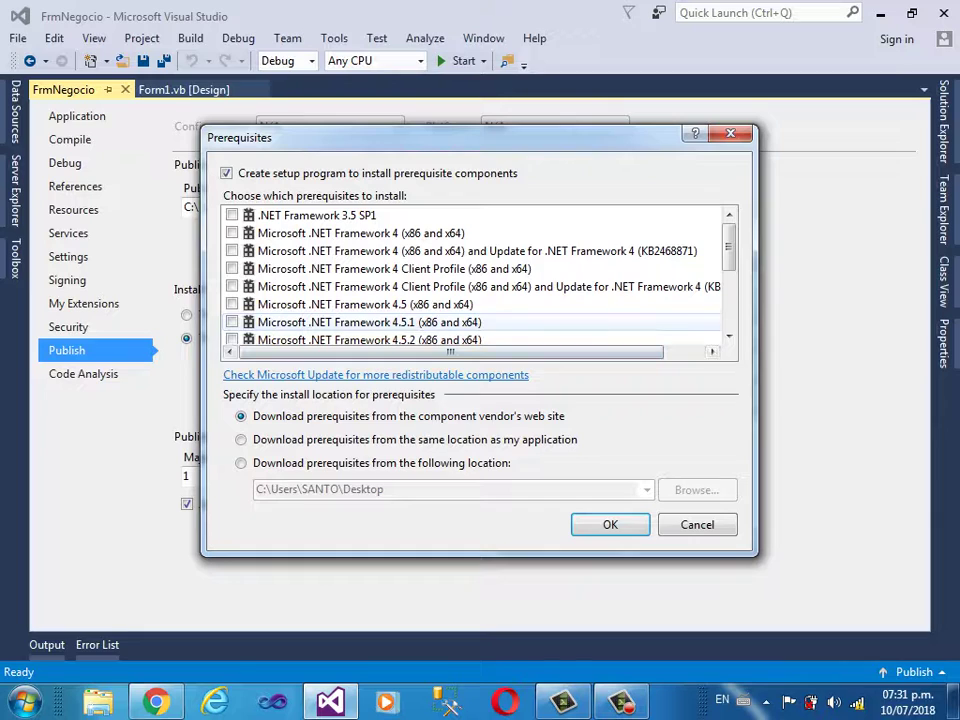
{"action": "left_click", "coordinate": [729, 336]}
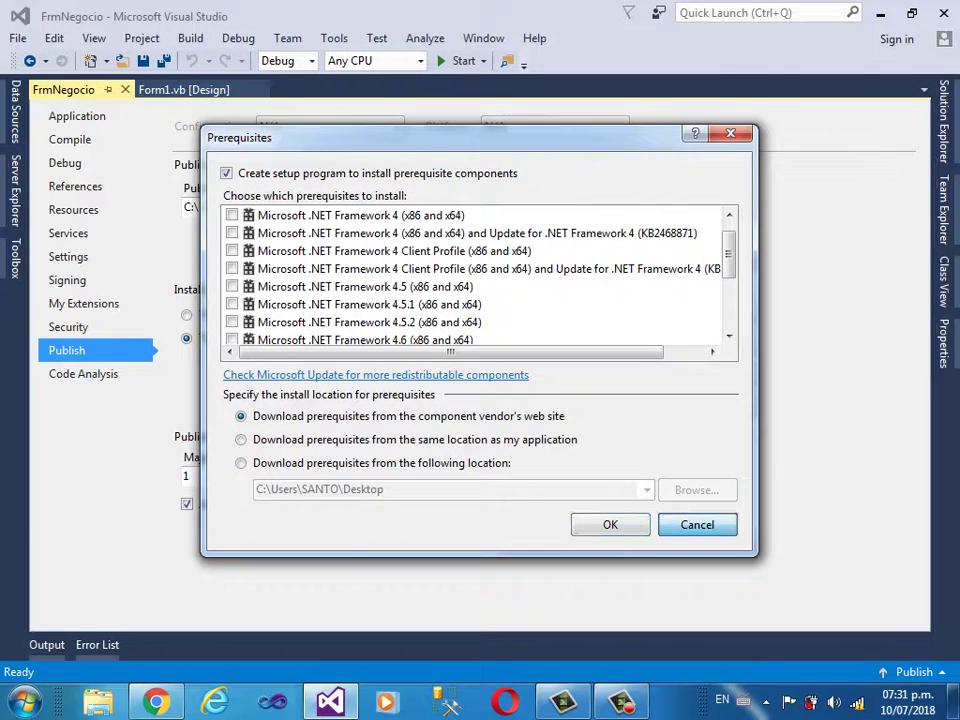
{"action": "left_click", "coordinate": [697, 524]}
Check the project's target framework and select Microsoft .NET Framework 4.5 (x86 and x64) as a publishing prerequisite
{"action": "left_click", "coordinate": [78, 116]}
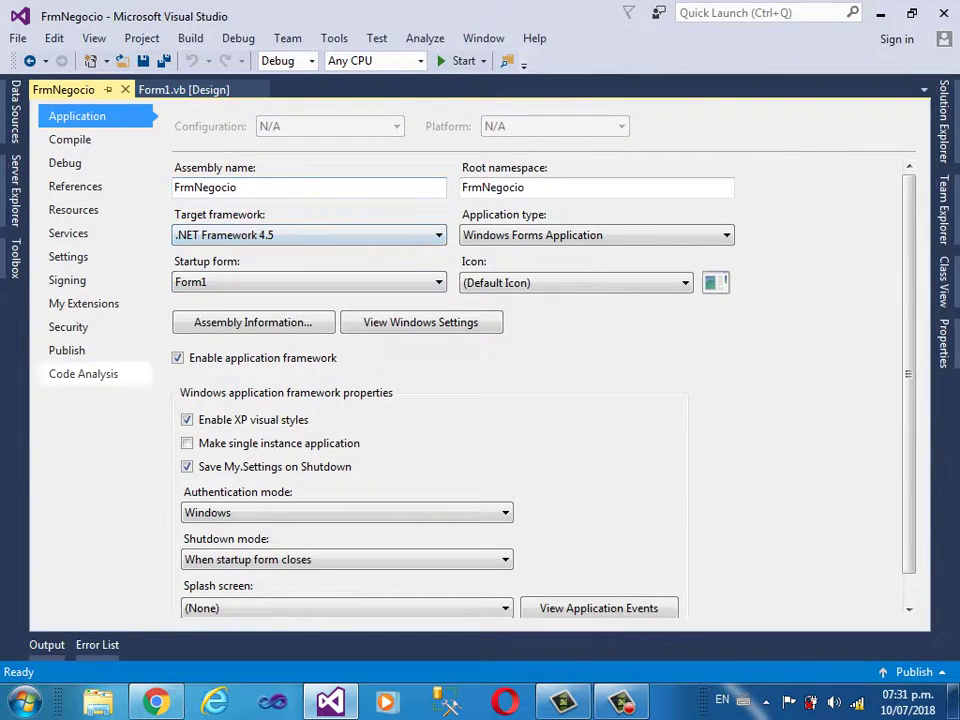
{"action": "left_click", "coordinate": [67, 350]}
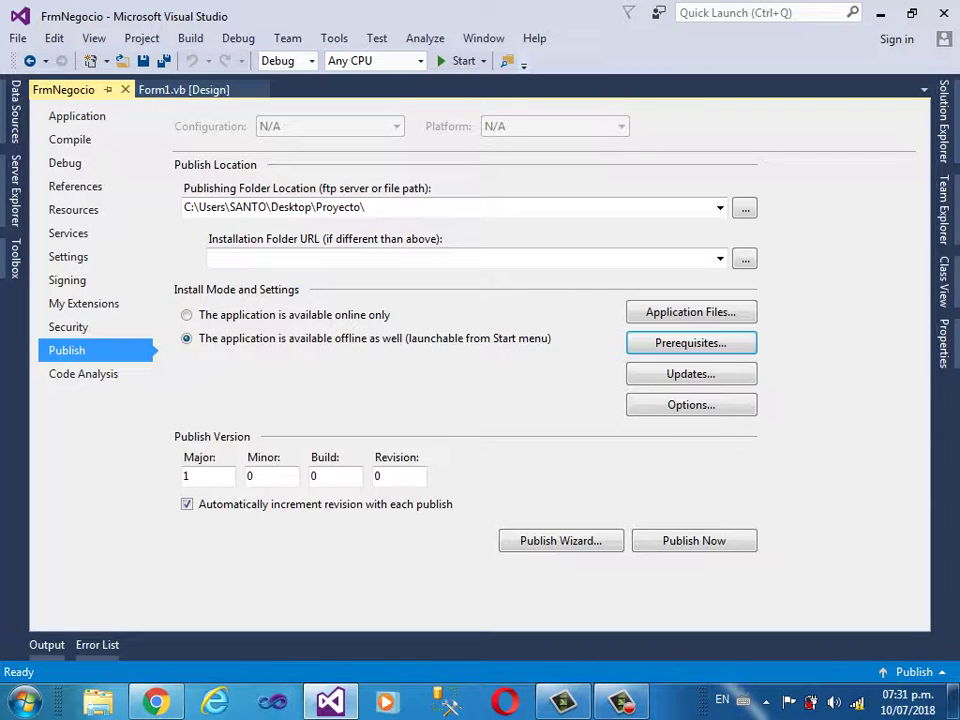
{"action": "left_click", "coordinate": [691, 344]}
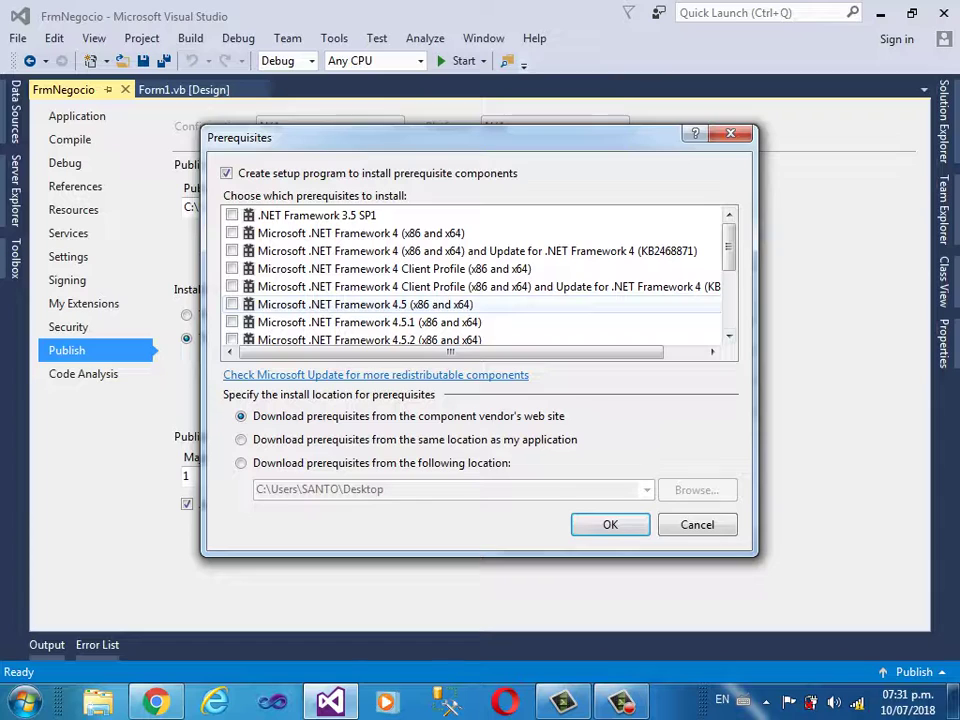
{"action": "left_click", "coordinate": [232, 304]}
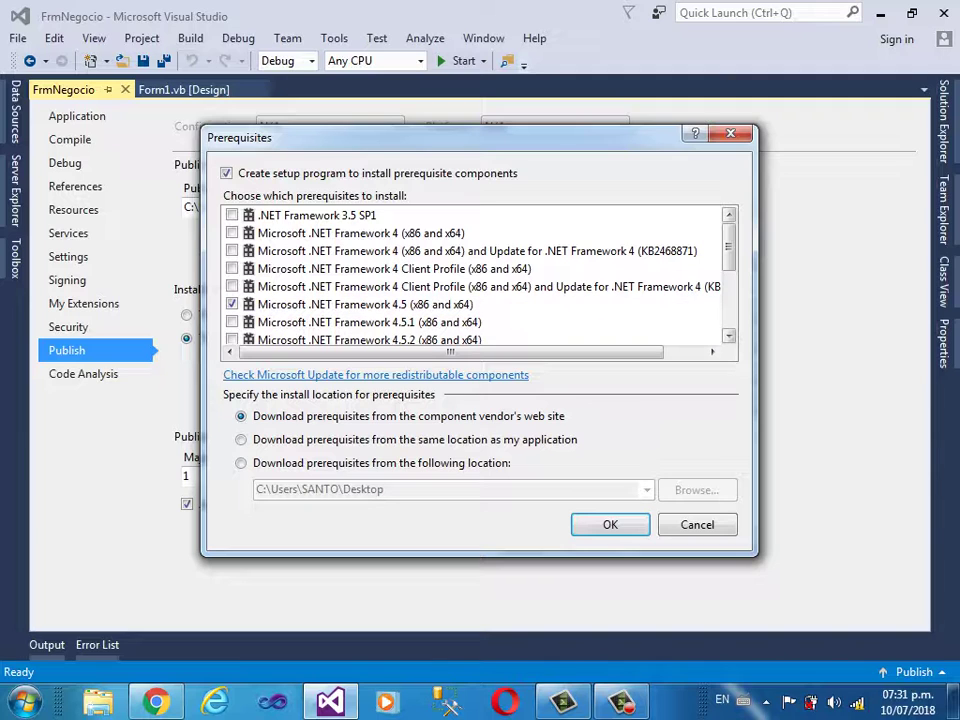
Add SQL Server 2008 R2 Express and Windows Installer 4.5 to the prerequisites and confirm the selection
{"action": "left_click", "coordinate": [729, 337]}
{"action": "left_click", "coordinate": [729, 337]}
{"action": "left_click", "coordinate": [729, 337]}
{"action": "left_click", "coordinate": [729, 337]}
{"action": "left_click", "coordinate": [729, 337]}
{"action": "scroll", "coordinate": [729, 336], "scroll_direction": "down", "scroll_amount": 1}
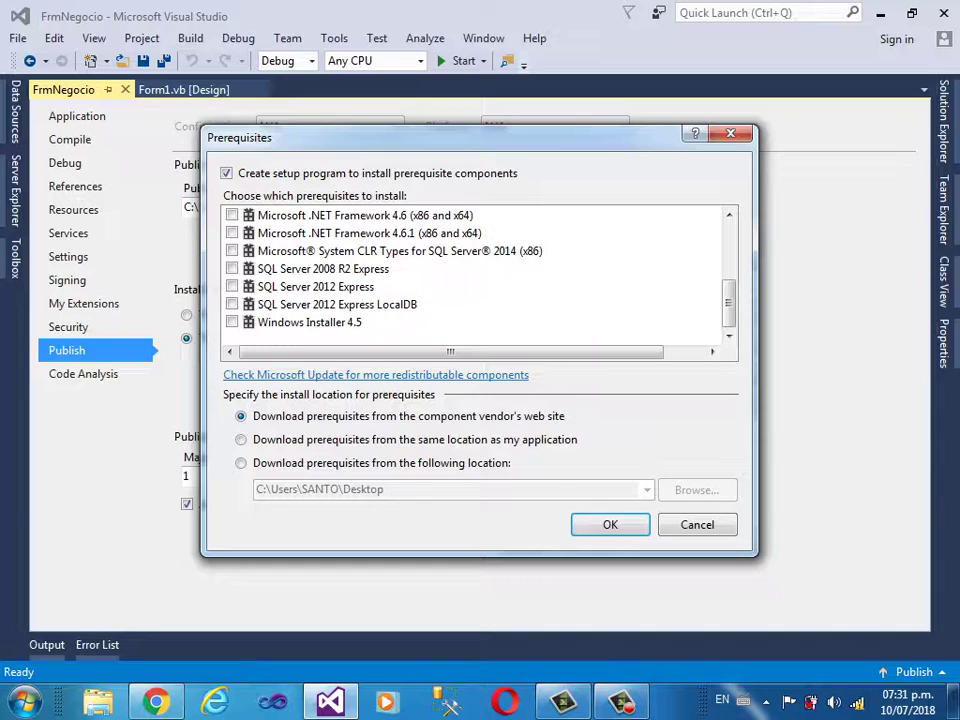
{"action": "left_click", "coordinate": [232, 268]}
{"action": "left_click", "coordinate": [232, 322]}
{"action": "key", "text": "Return"}
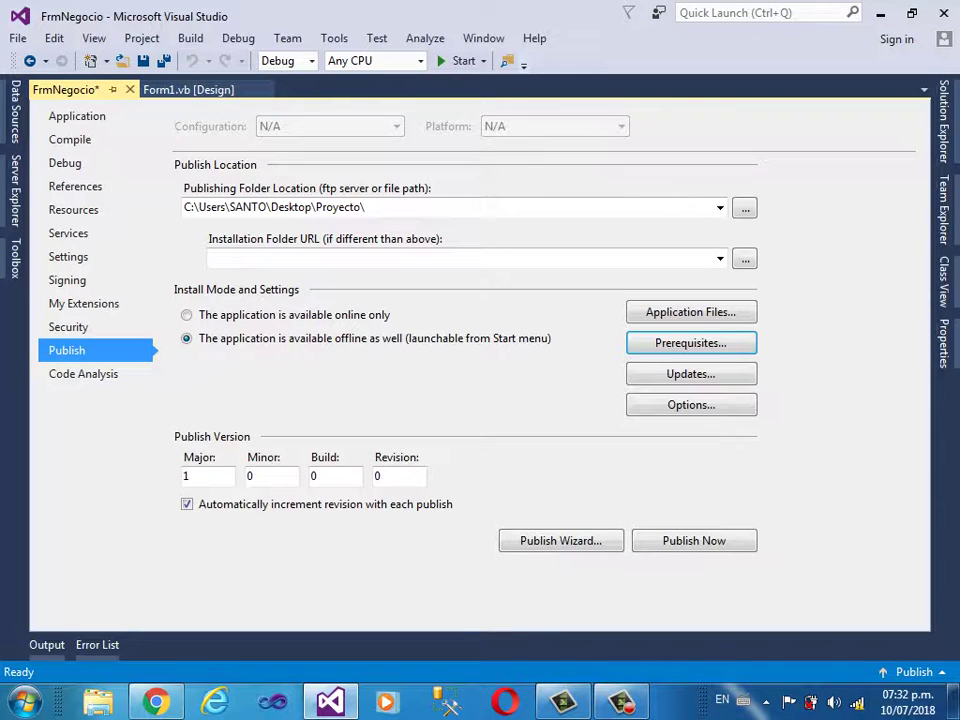
Publish the application to the Proyecto folder on the desktop and view the generated files
{"action": "left_click", "coordinate": [694, 541]}
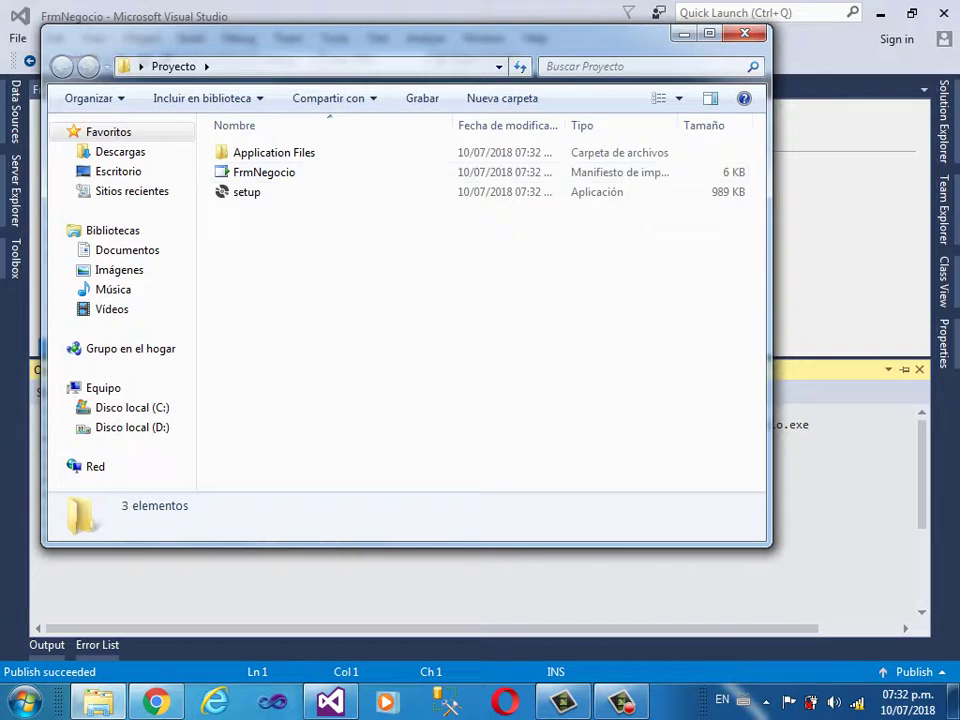
{"action": "left_click", "coordinate": [683, 34]}
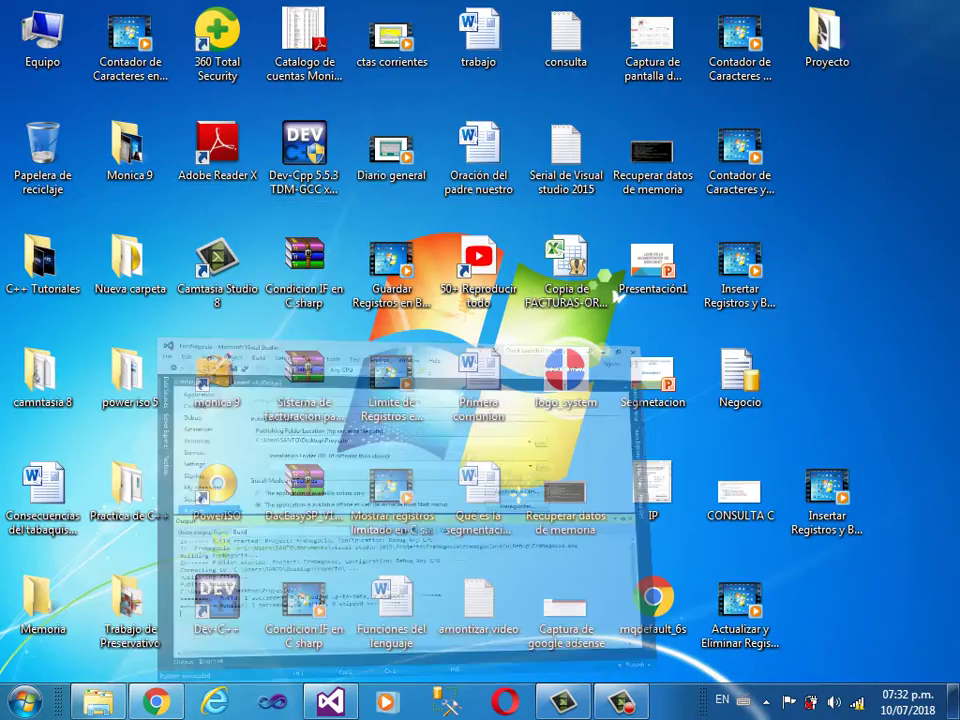
{"action": "left_click", "coordinate": [880, 13]}
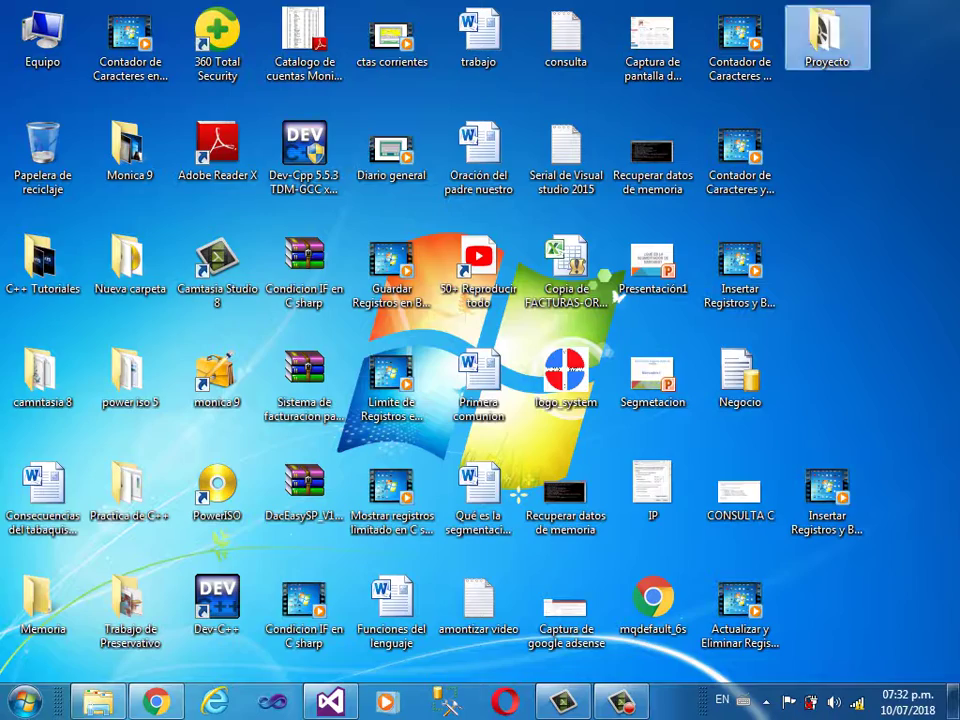
{"action": "double_click", "coordinate": [827, 37]}
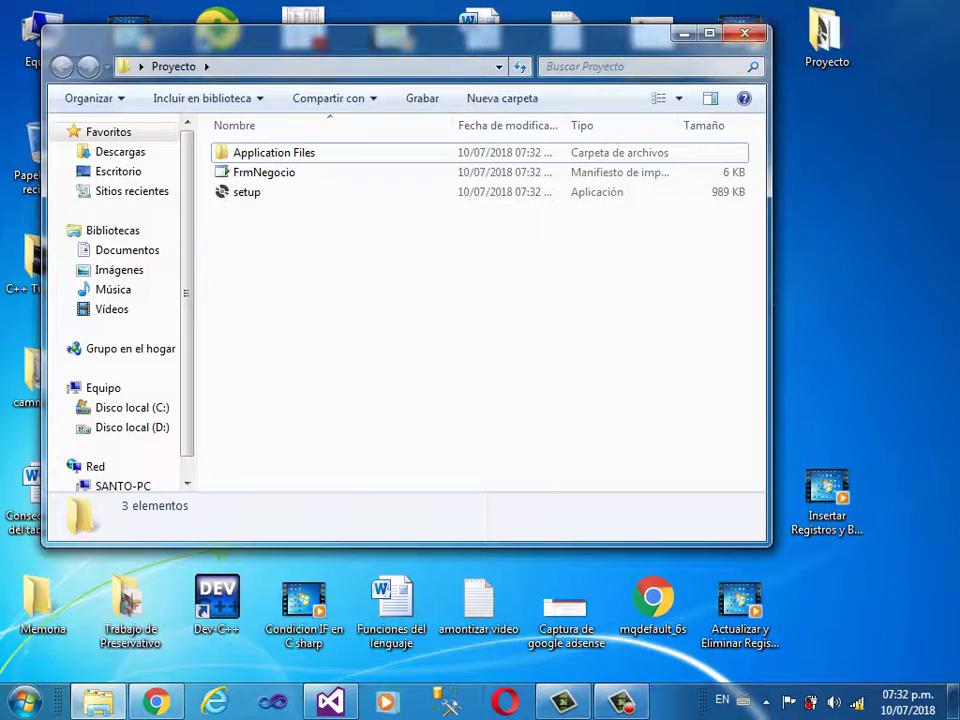
{"action": "left_click", "coordinate": [744, 34]}
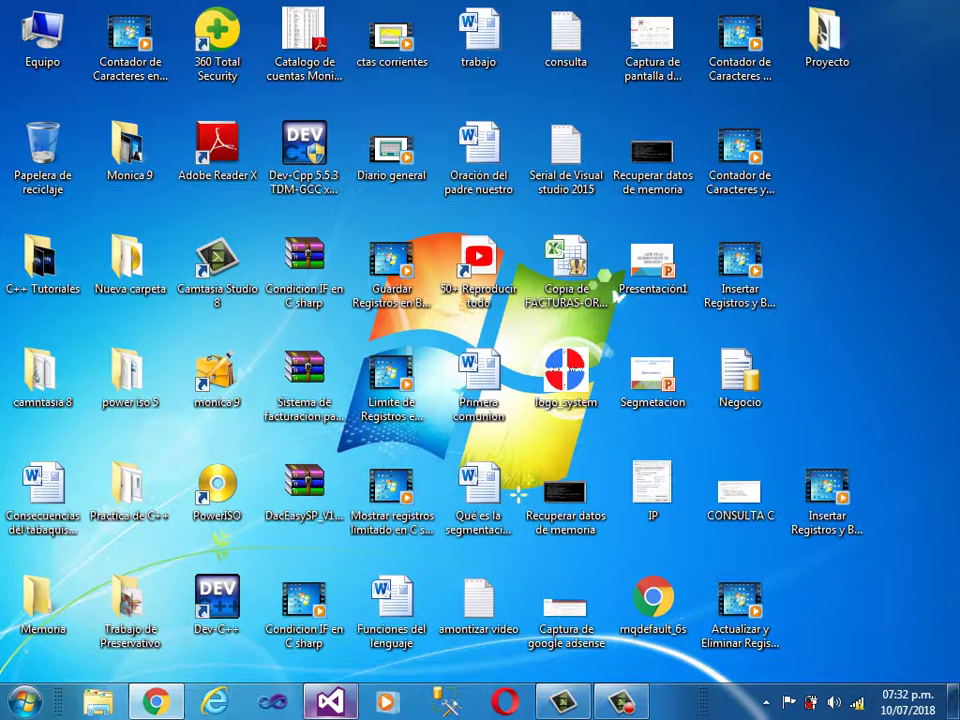
Close Visual Studio, saving the changes to the FrmNegocio solution
{"action": "left_click", "coordinate": [329, 702]}
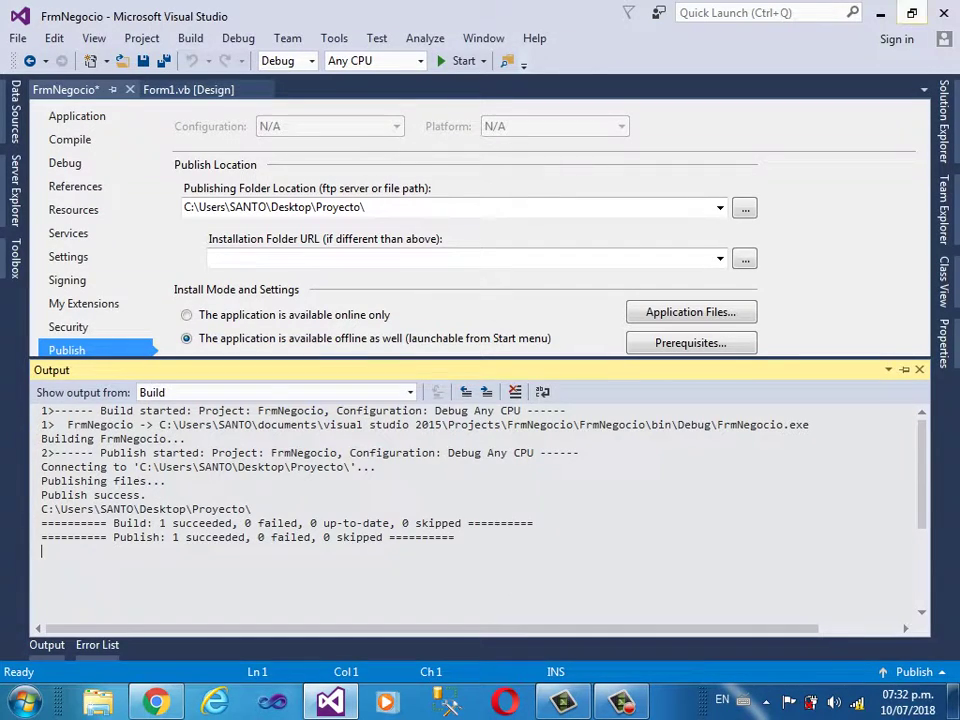
{"action": "left_click", "coordinate": [943, 13]}
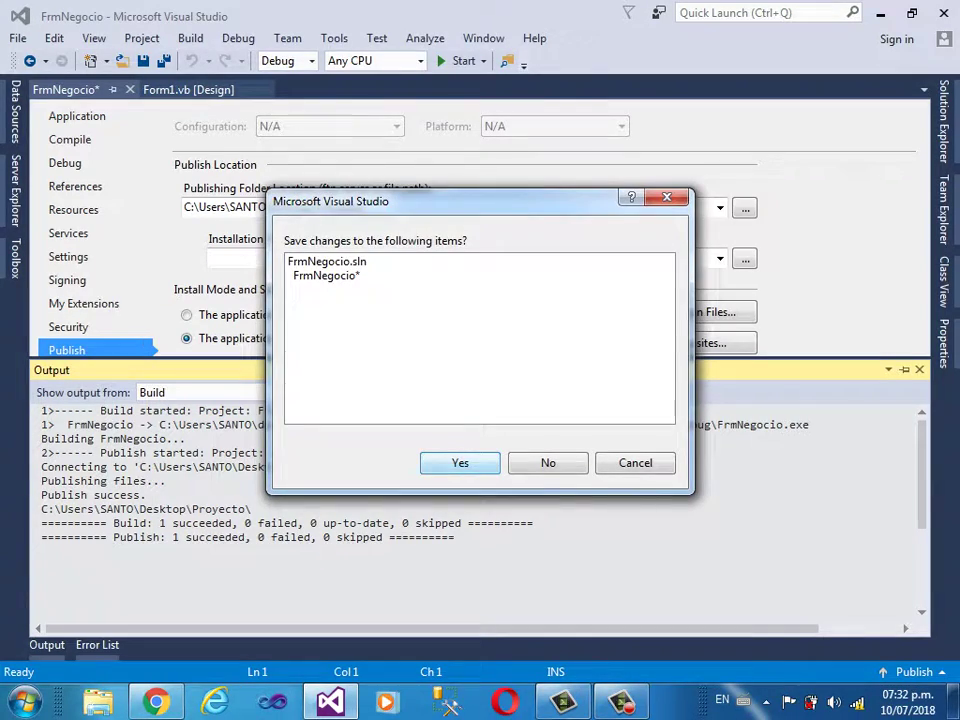
{"action": "left_click", "coordinate": [460, 463]}
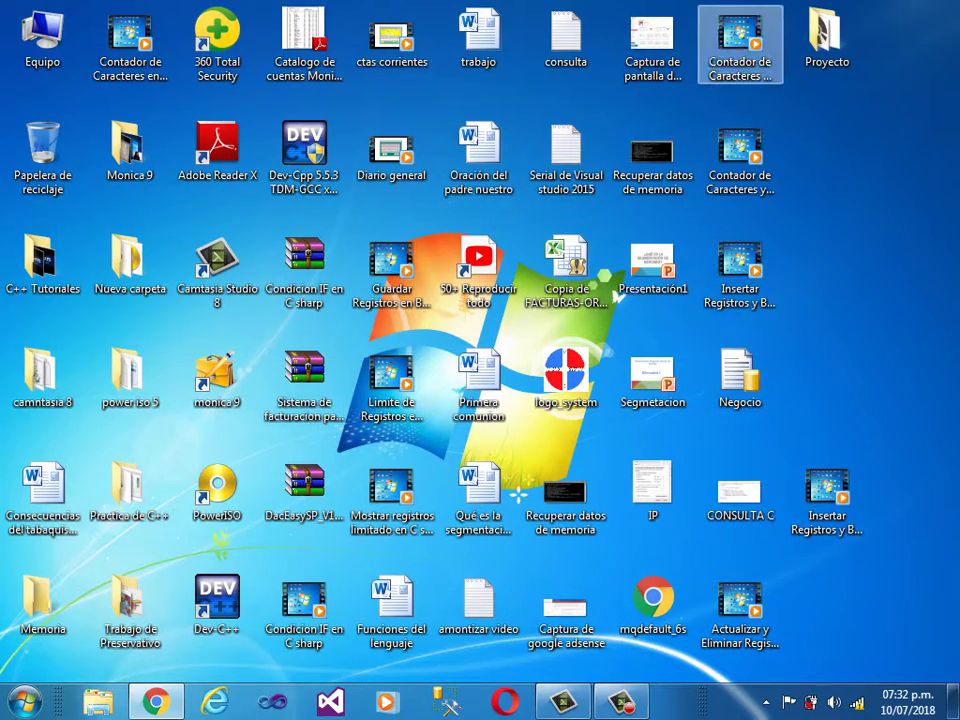
Examine the published files in the desktop's Proyecto folder, including the contents of Application Files and FrmNegocio_1_0_0_0
{"action": "double_click", "coordinate": [826, 35]}
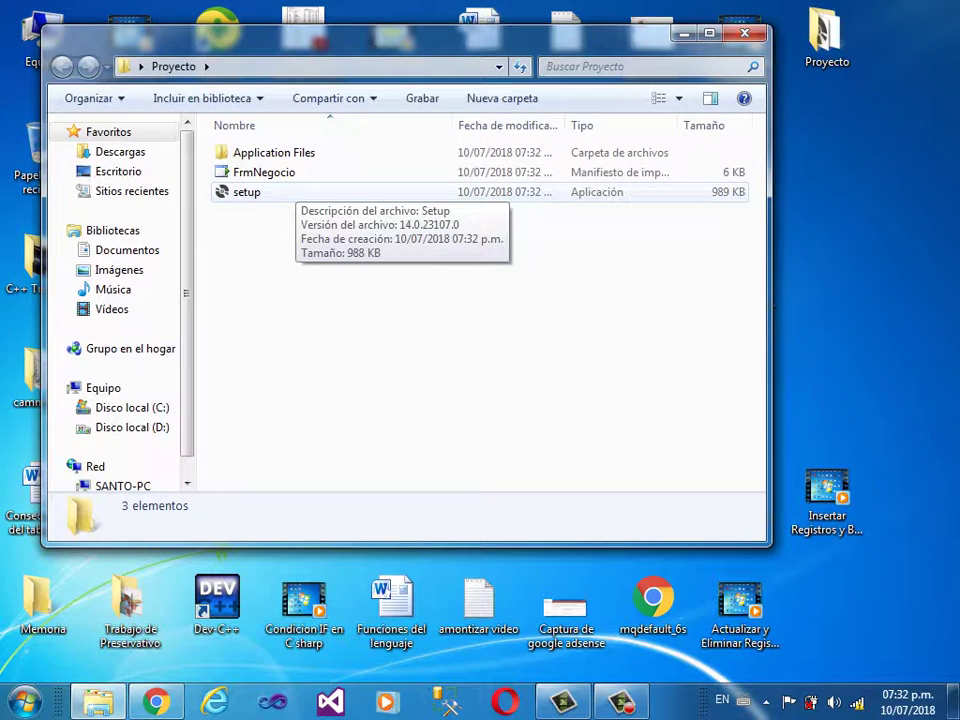
{"action": "double_click", "coordinate": [285, 153]}
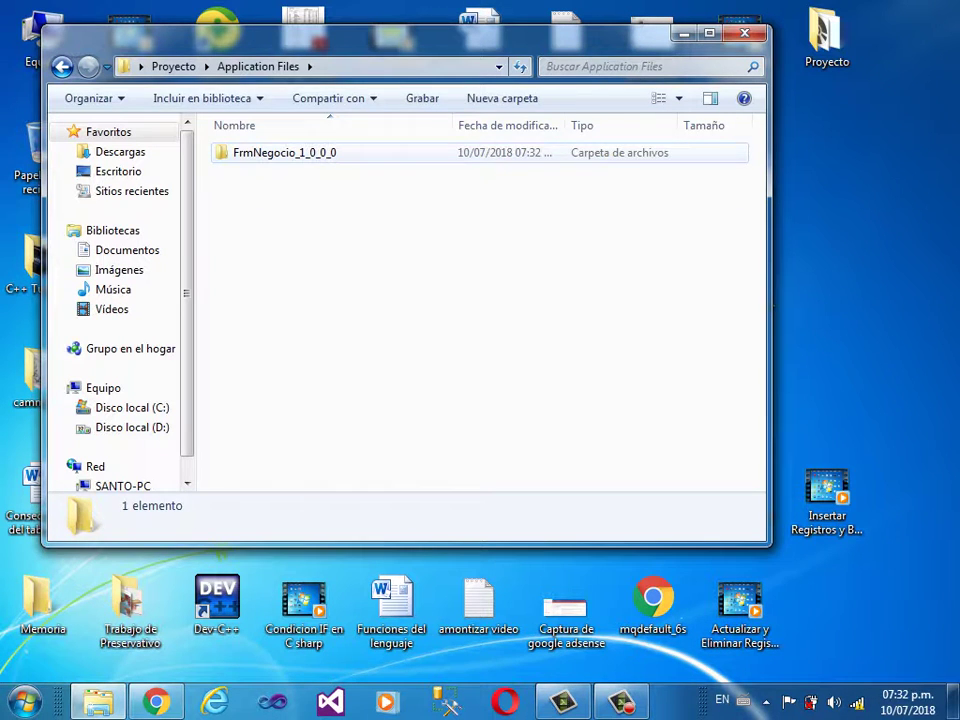
{"action": "double_click", "coordinate": [285, 153]}
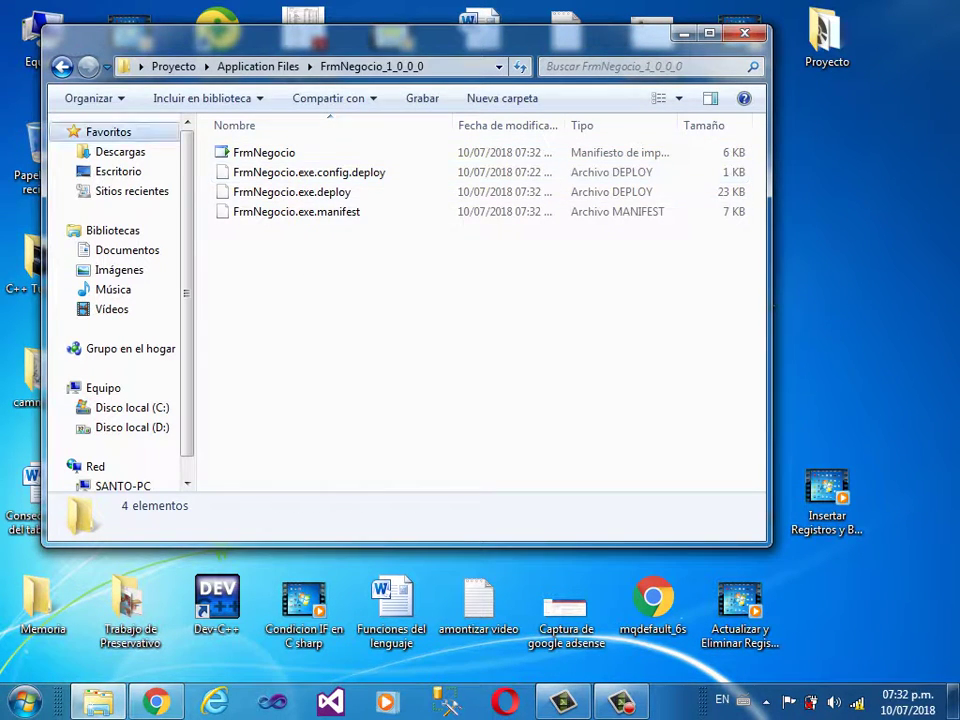
{"action": "left_click", "coordinate": [62, 67]}
{"action": "left_click", "coordinate": [62, 67]}
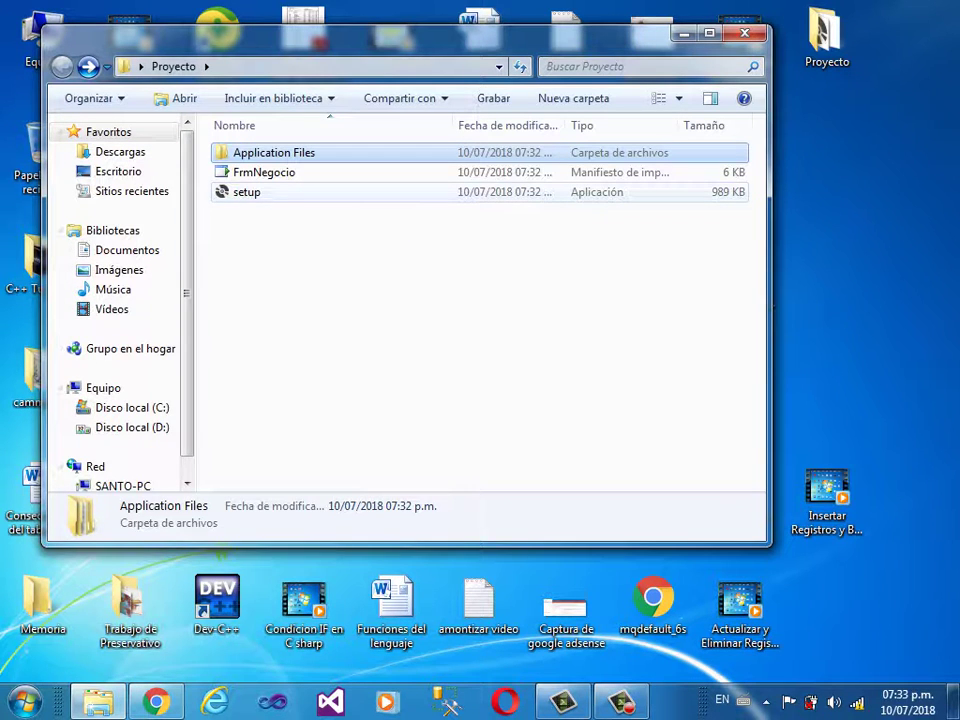
Try to install FrmNegocio with the setup program, accepting the SQL Server 2008 R2 Express license, and close the Proyecto folder
{"action": "double_click", "coordinate": [245, 192]}
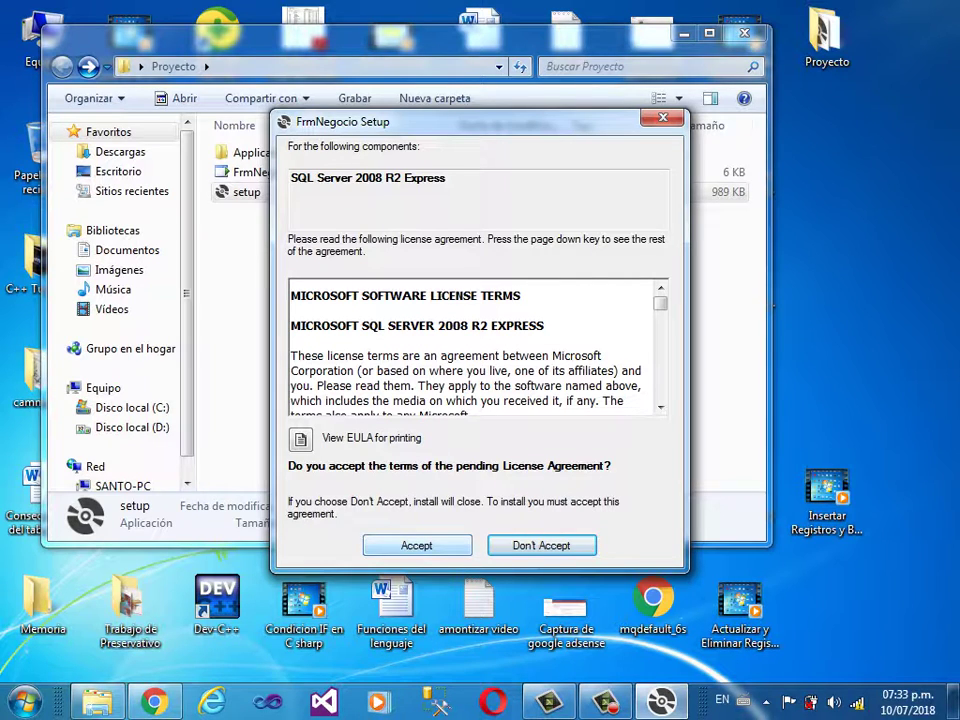
{"action": "left_click", "coordinate": [416, 545]}
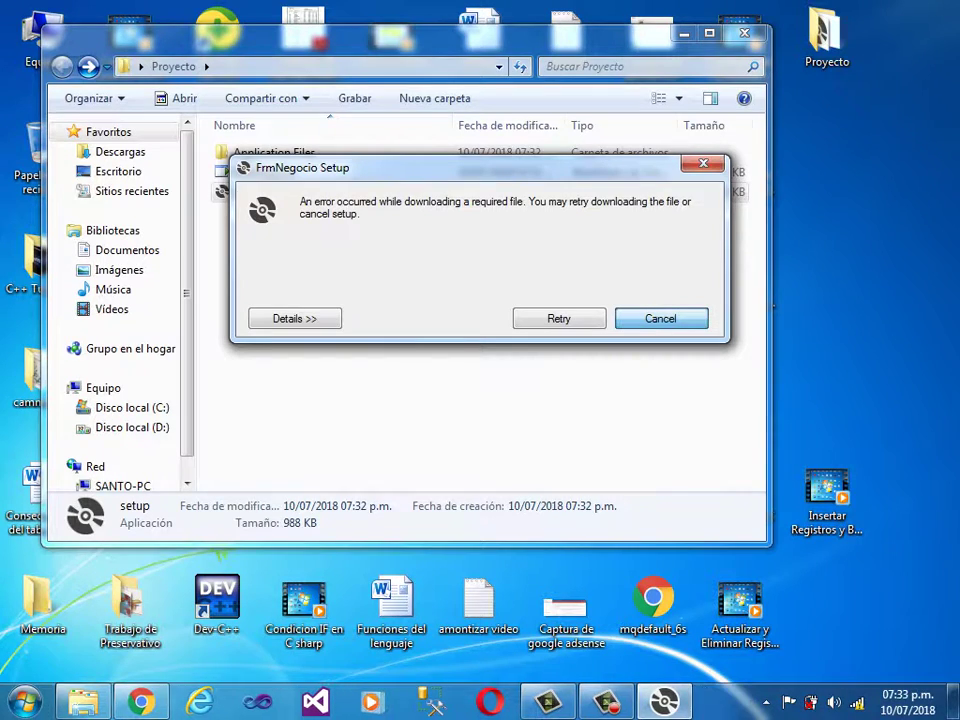
{"action": "key", "text": "Return"}
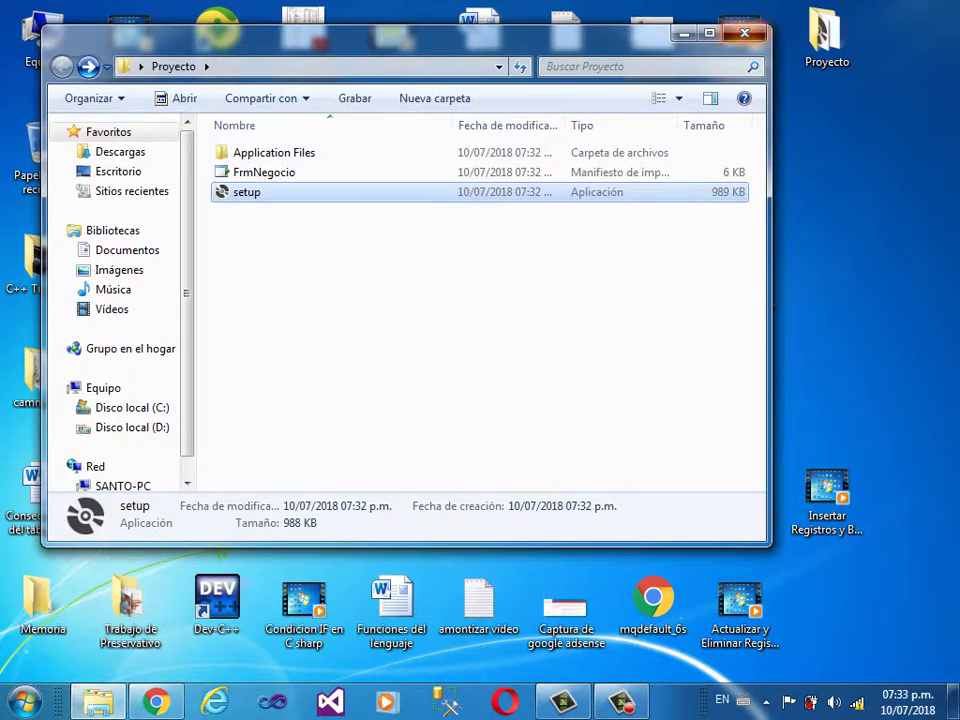
{"action": "left_click", "coordinate": [745, 33]}
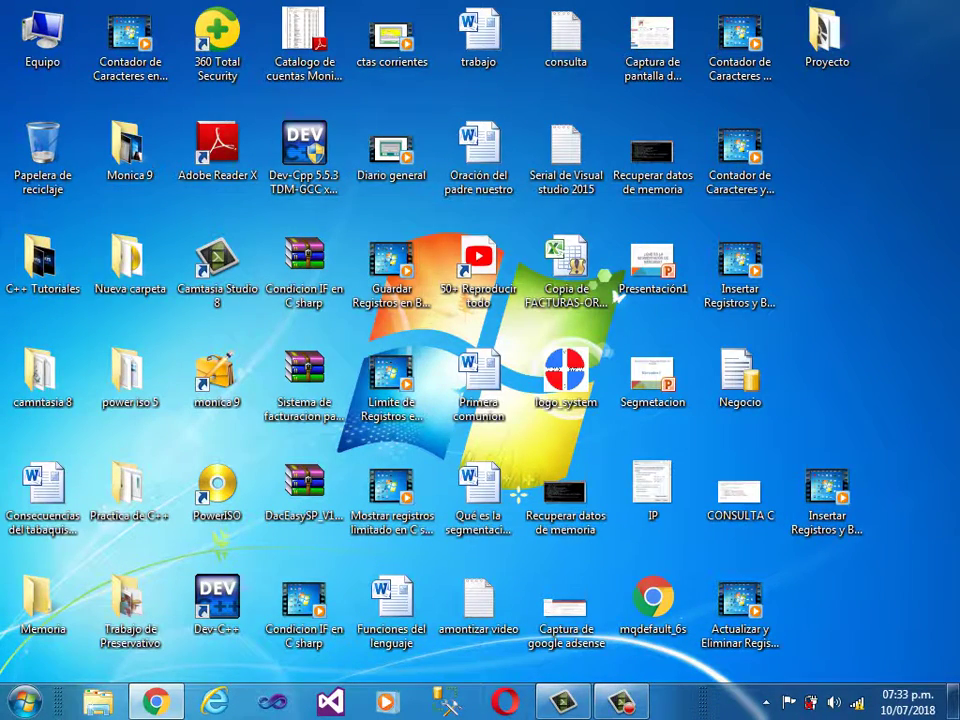
{"action": "left_click", "coordinate": [621, 701]}
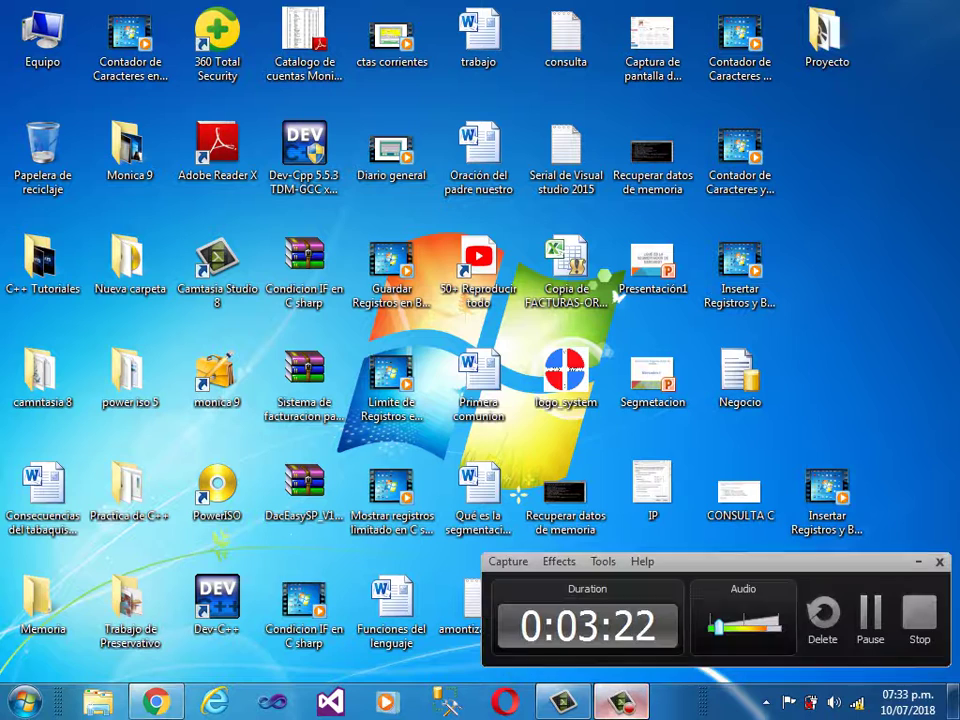